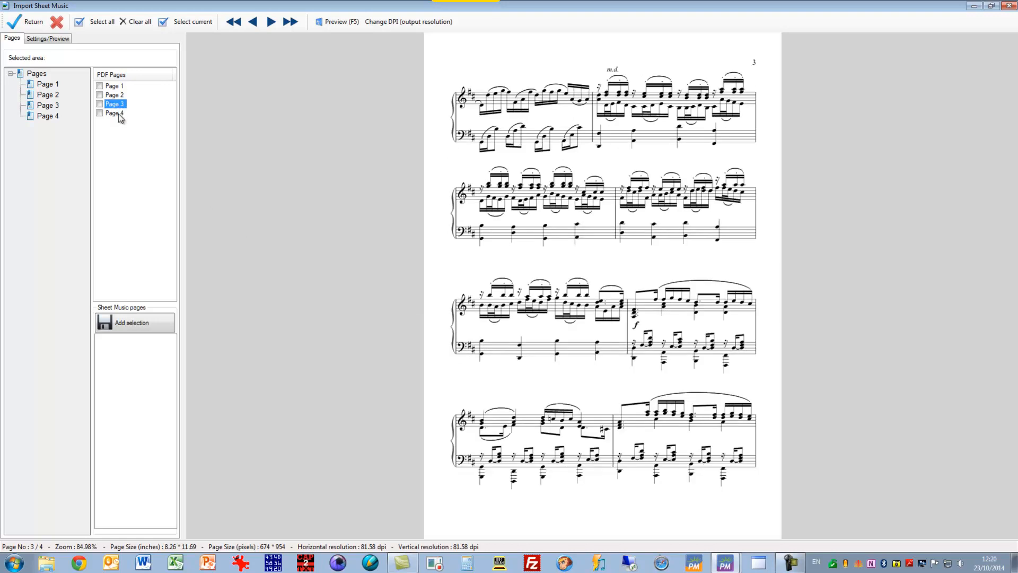
Step: Include all four PDF pages (Page 1 to Page 4) in the import selection
click(118, 114)
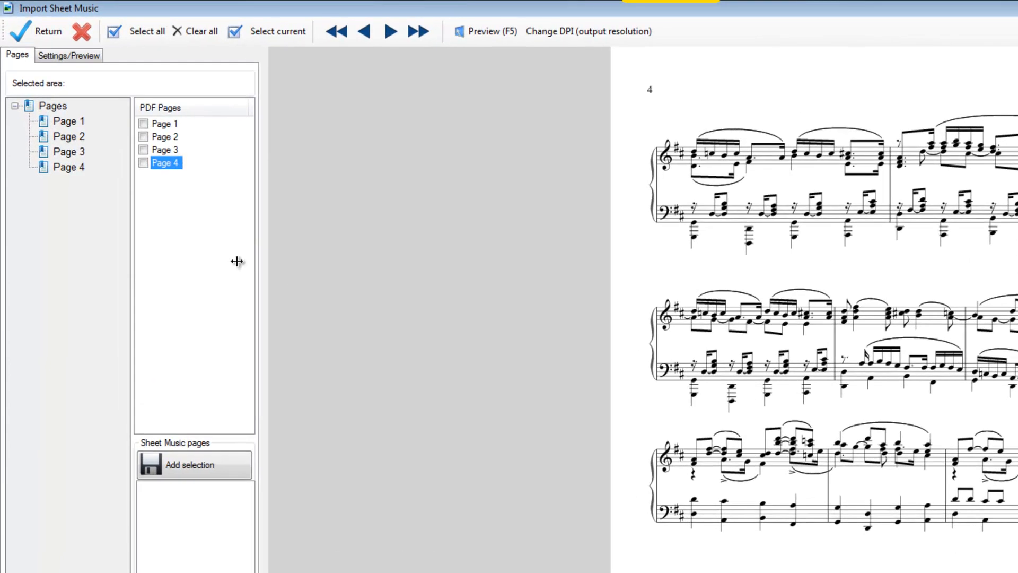
click(142, 123)
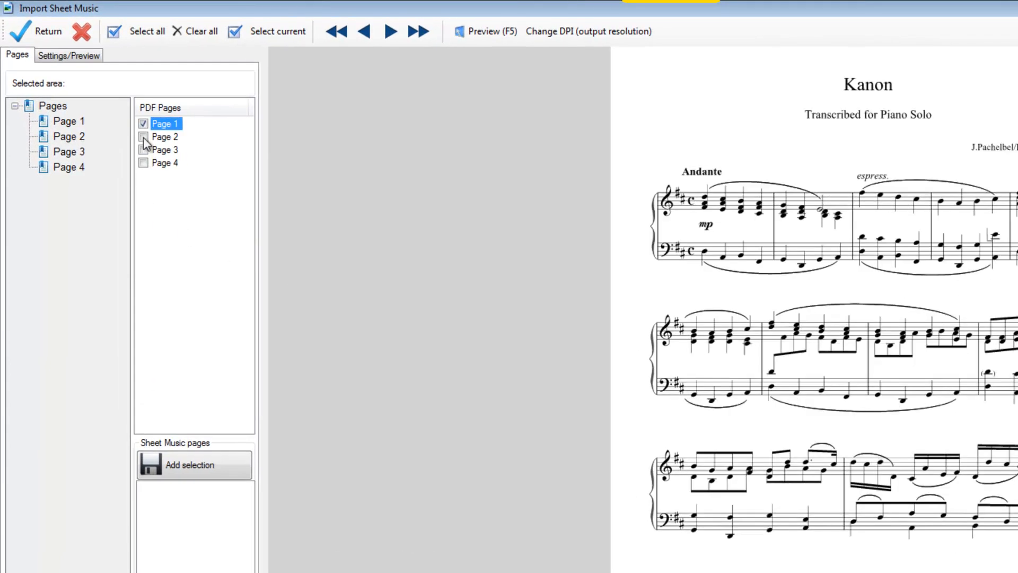
click(144, 137)
click(144, 149)
click(143, 163)
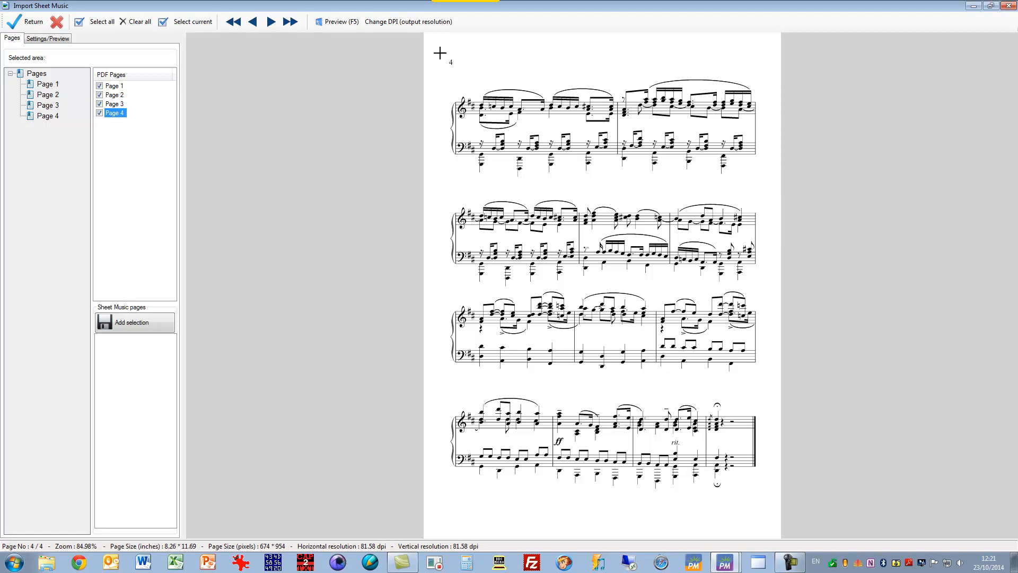
Step: Draw a crop area of about 632 x 890 around the music on Page 1 and check it on Pages 2 to 4
click(114, 86)
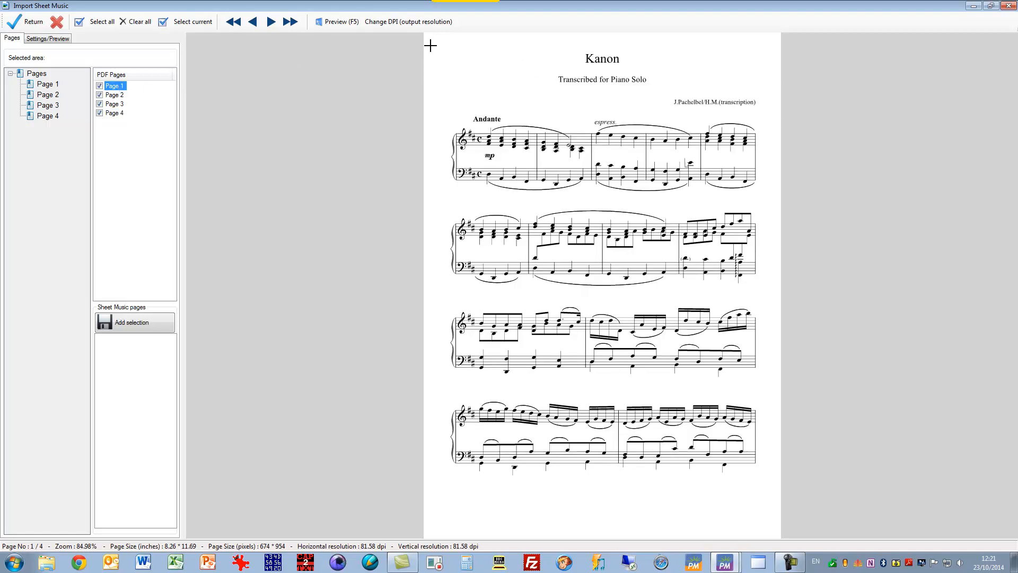
drag(435, 43, 770, 515)
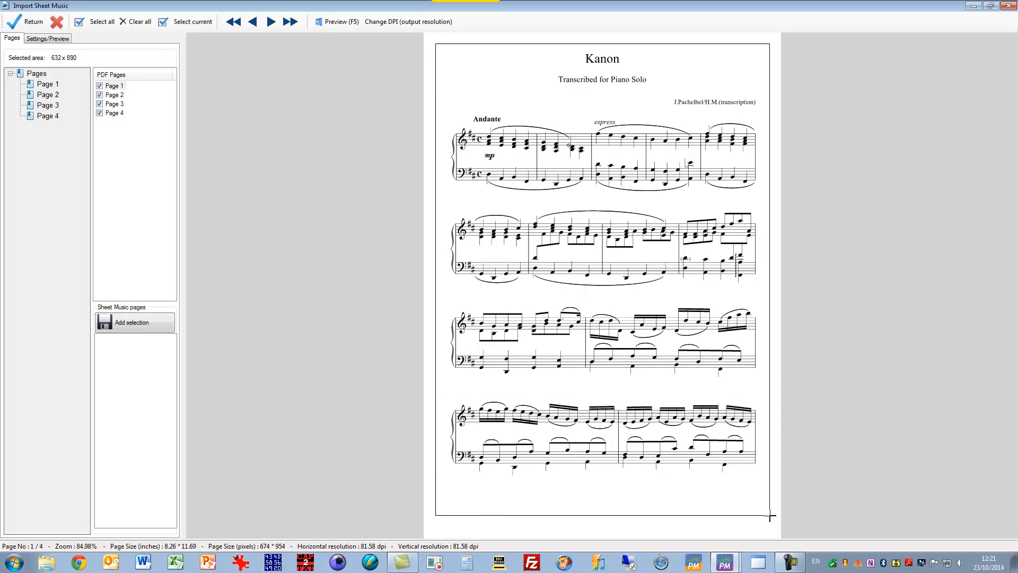
click(115, 95)
click(116, 104)
click(115, 114)
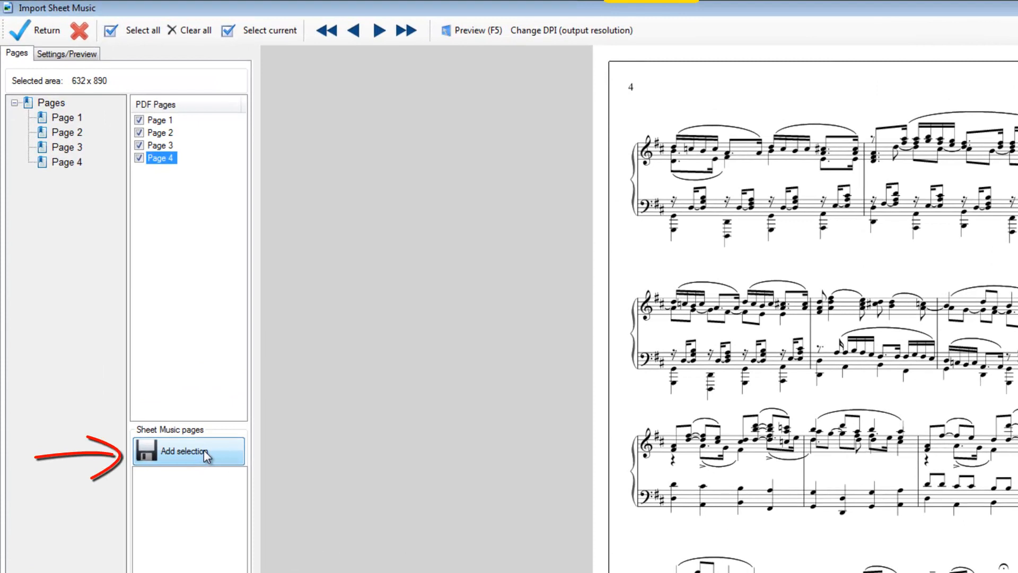
Step: Add the four cropped PDF pages to the sheet music pages and bring them into the song
click(204, 449)
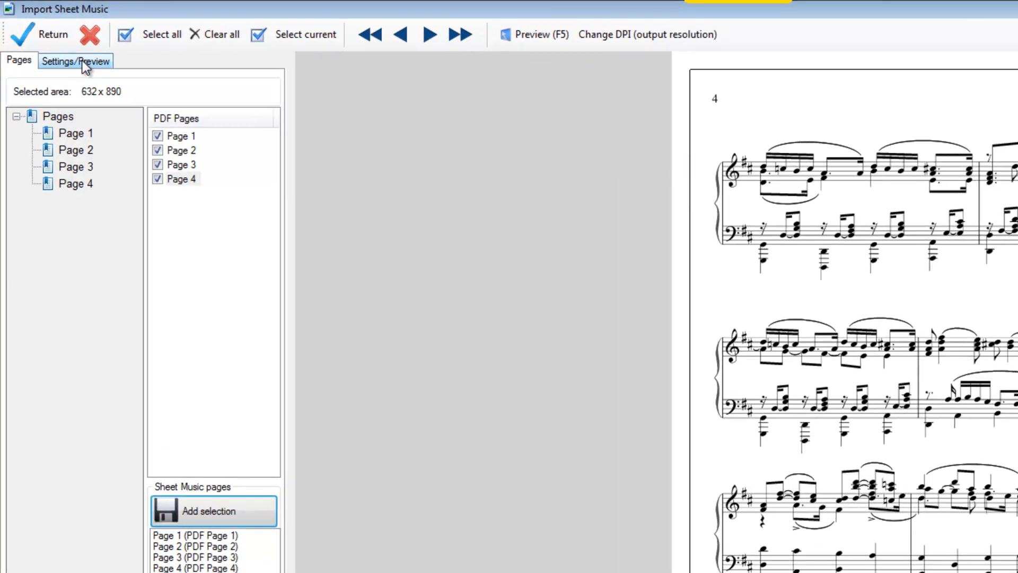
click(74, 55)
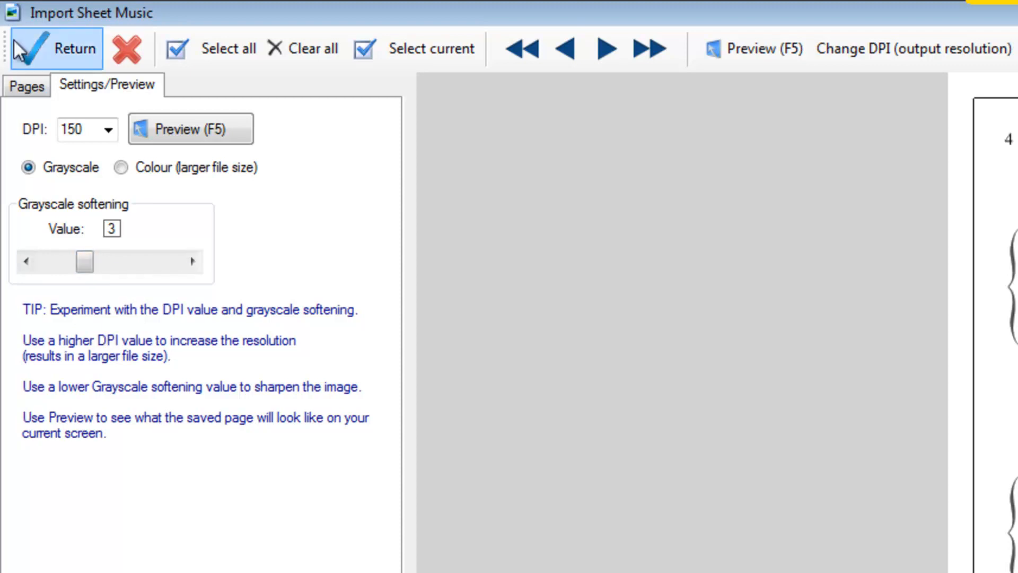
click(26, 92)
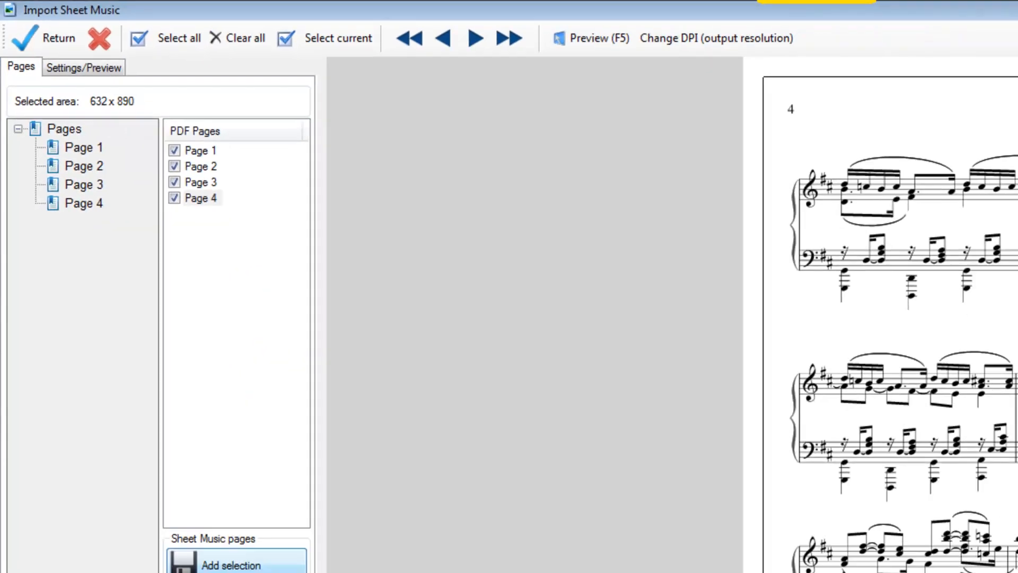
click(213, 477)
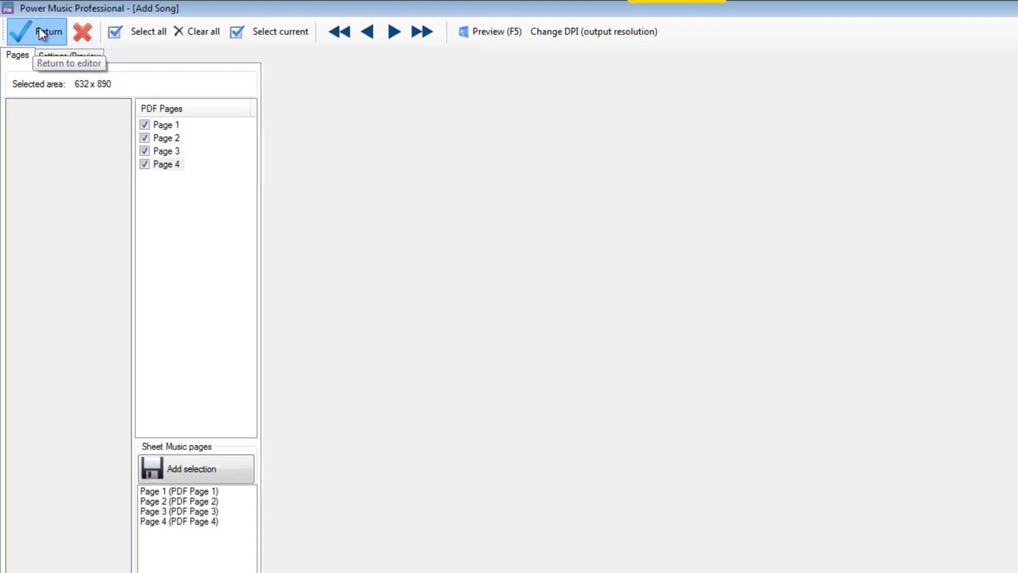
click(39, 27)
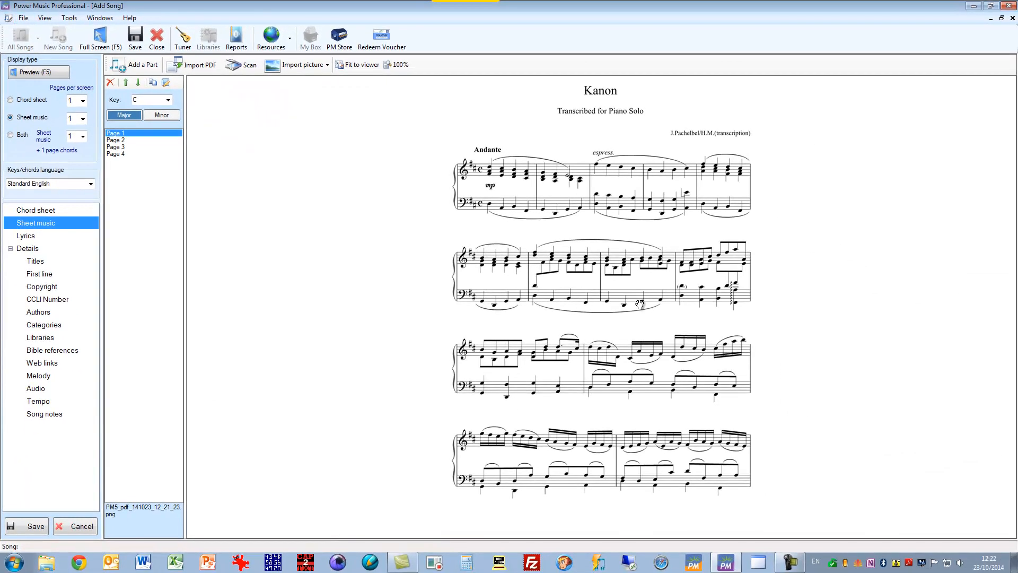
Step: Check imported Pages 2, 4 and 1 of the sheet music and set the song's key to D
click(126, 140)
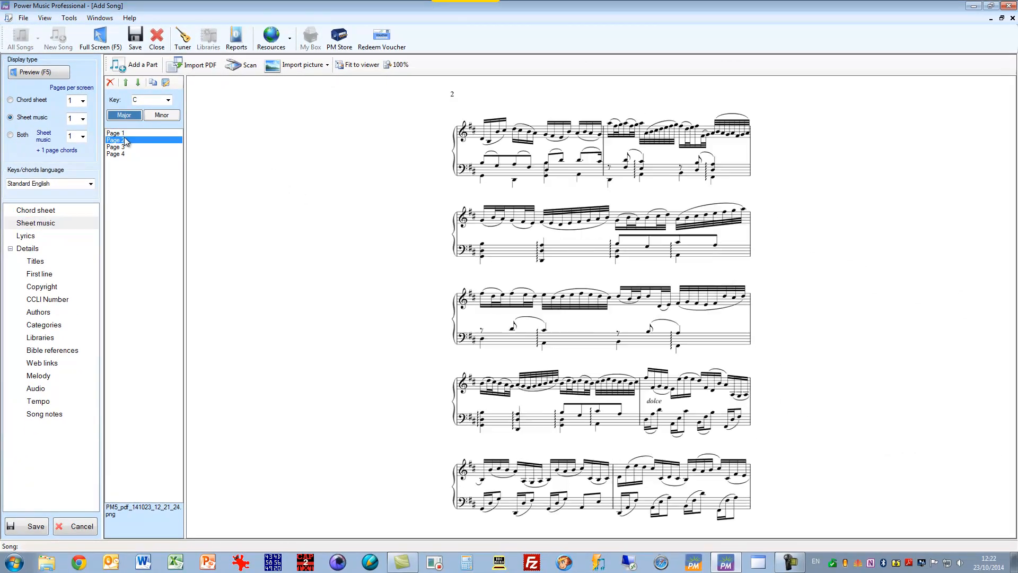
click(125, 154)
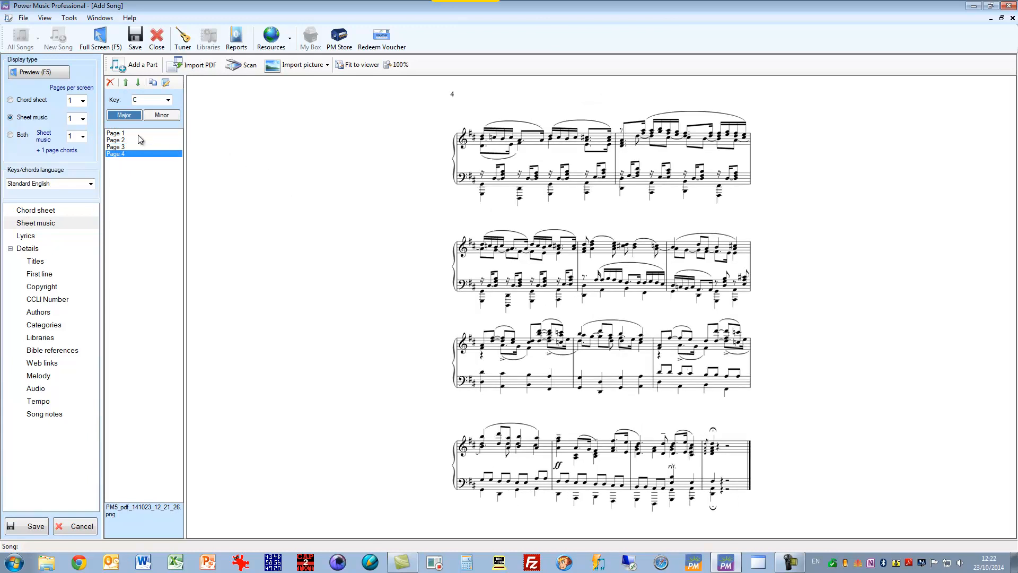
click(140, 133)
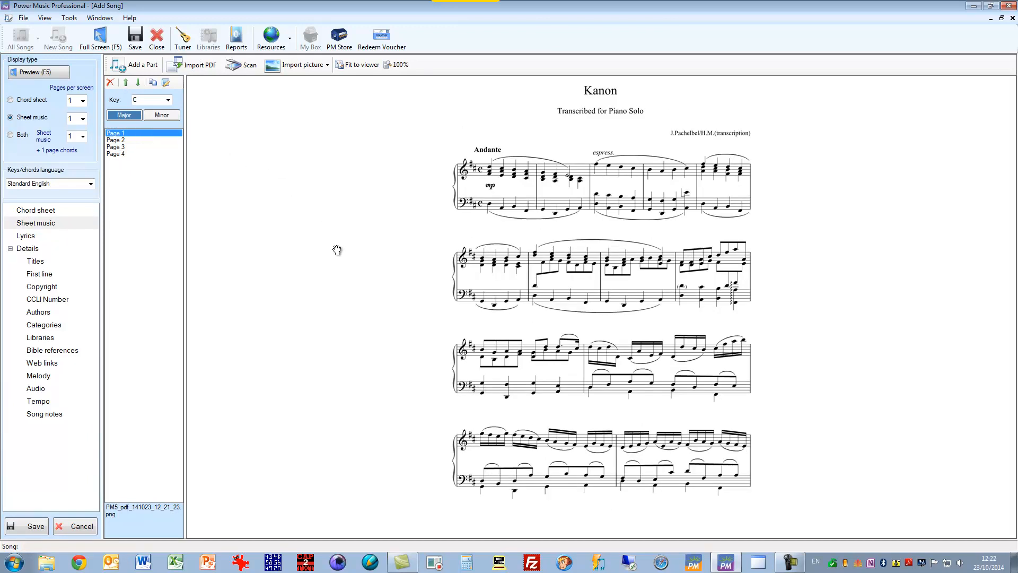
click(169, 100)
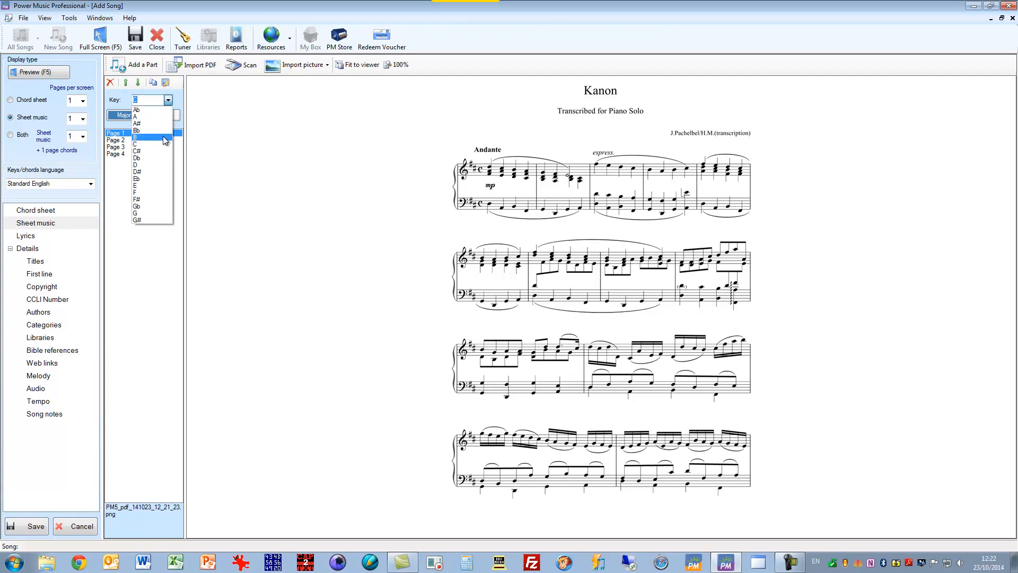
click(151, 165)
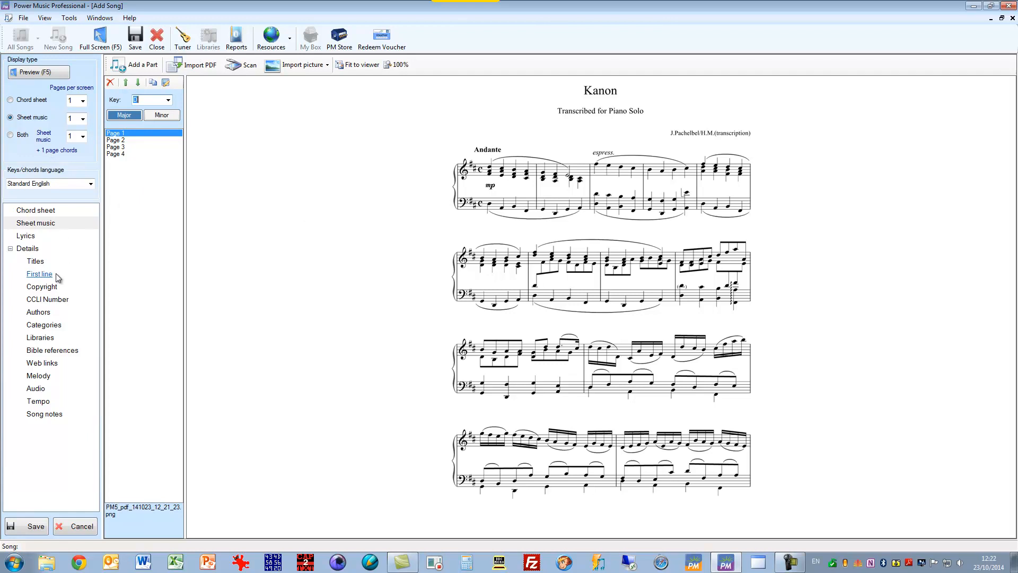
Step: Preview the sheet music full screen with one page per screen and again with 2 pages per screen
click(42, 73)
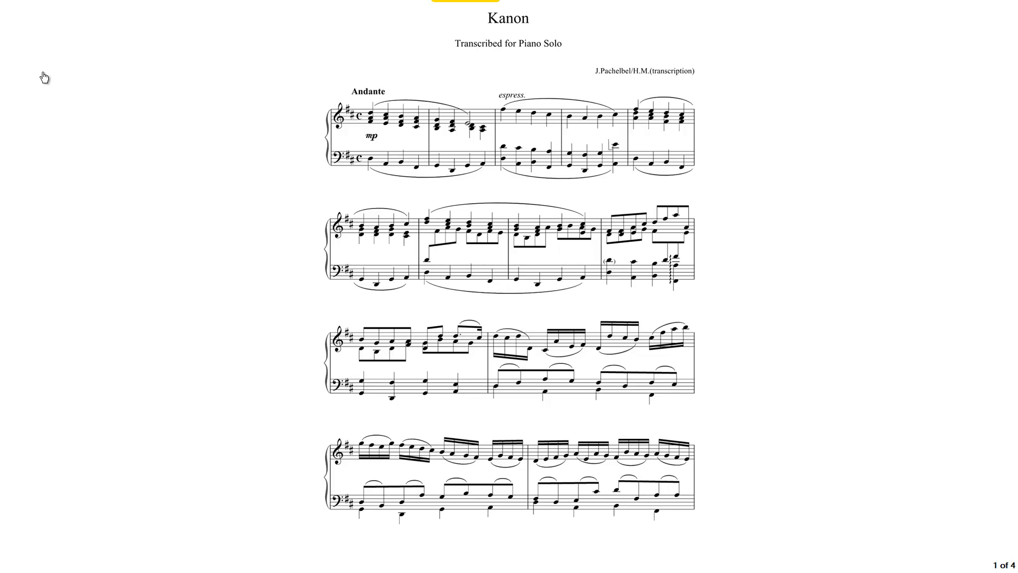
click(30, 44)
click(82, 119)
click(74, 126)
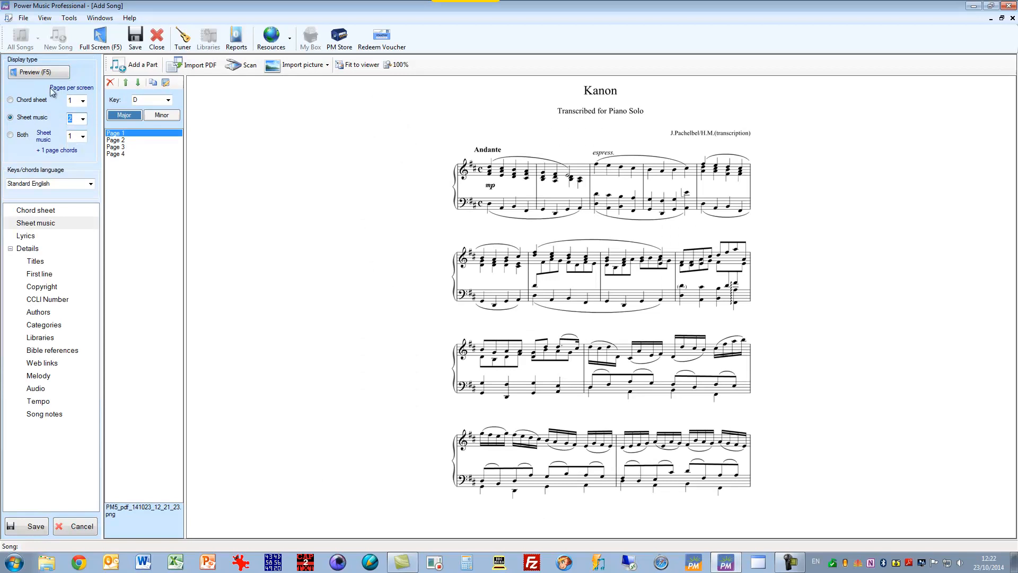
click(38, 73)
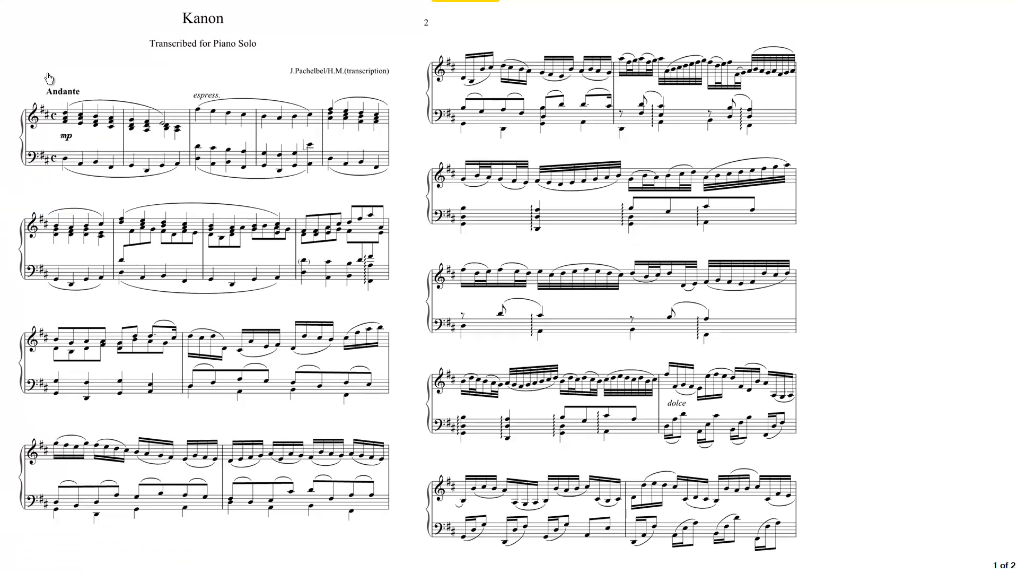
key(Escape)
Step: Set the sheet music to 3 pages per screen and preview it full screen
click(80, 121)
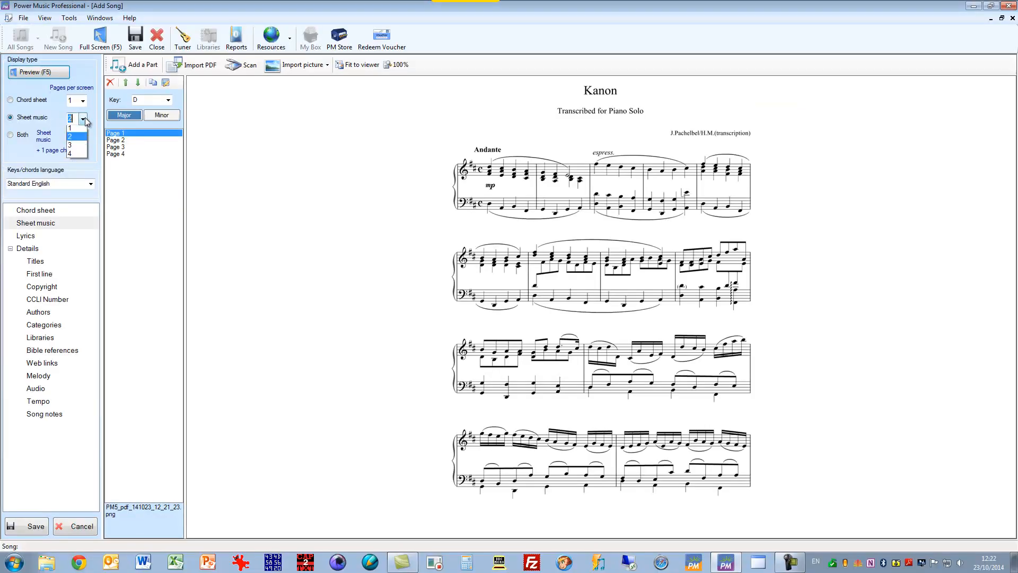
click(74, 143)
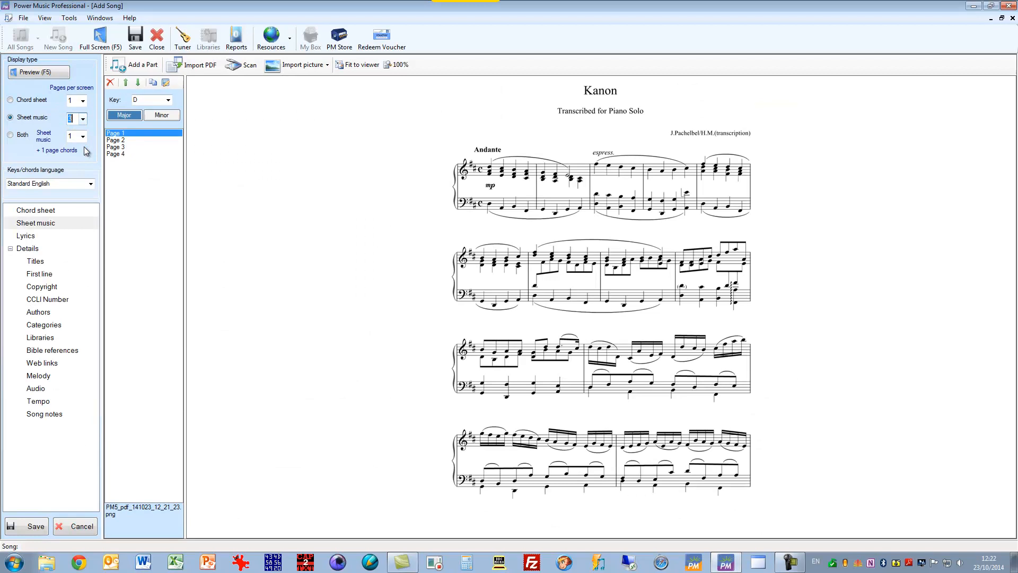
click(46, 73)
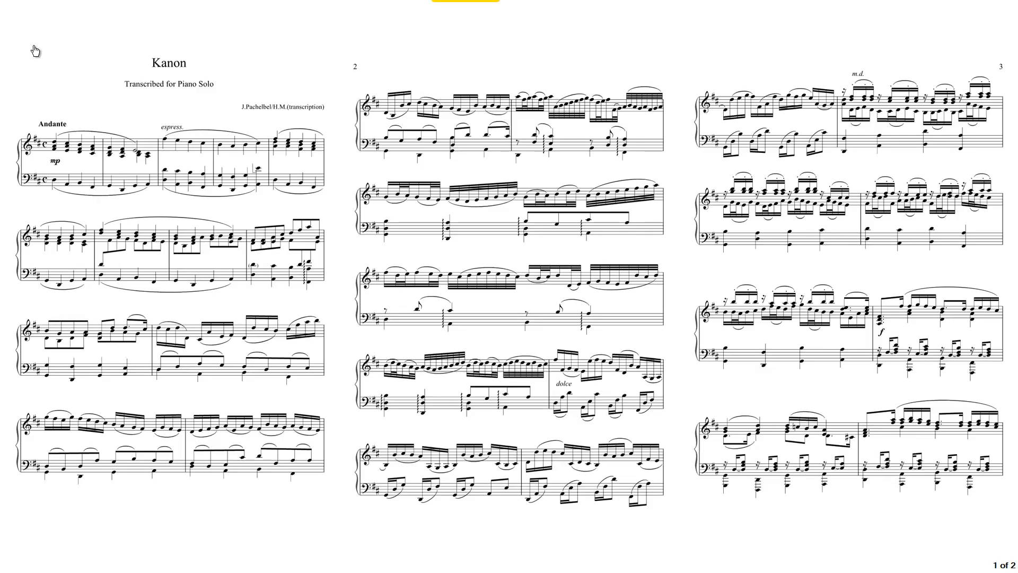
key(Escape)
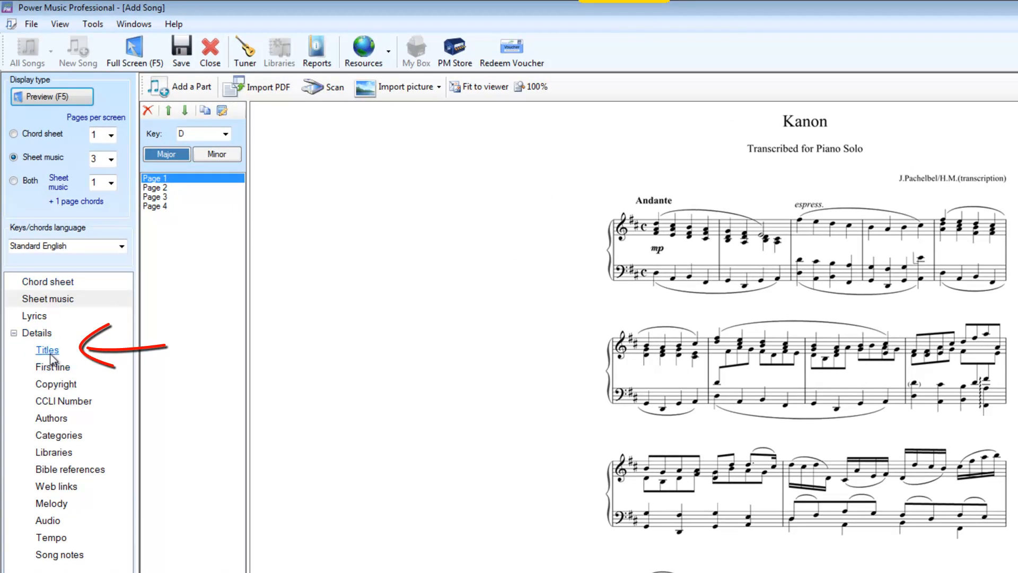
Step: Add the title "Canon" to the song's details
click(47, 351)
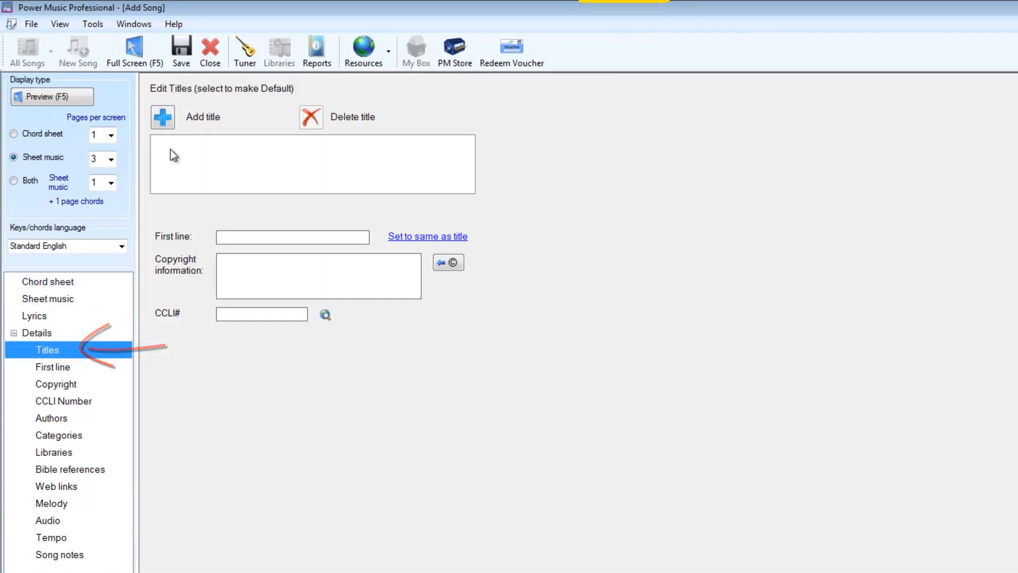
click(163, 118)
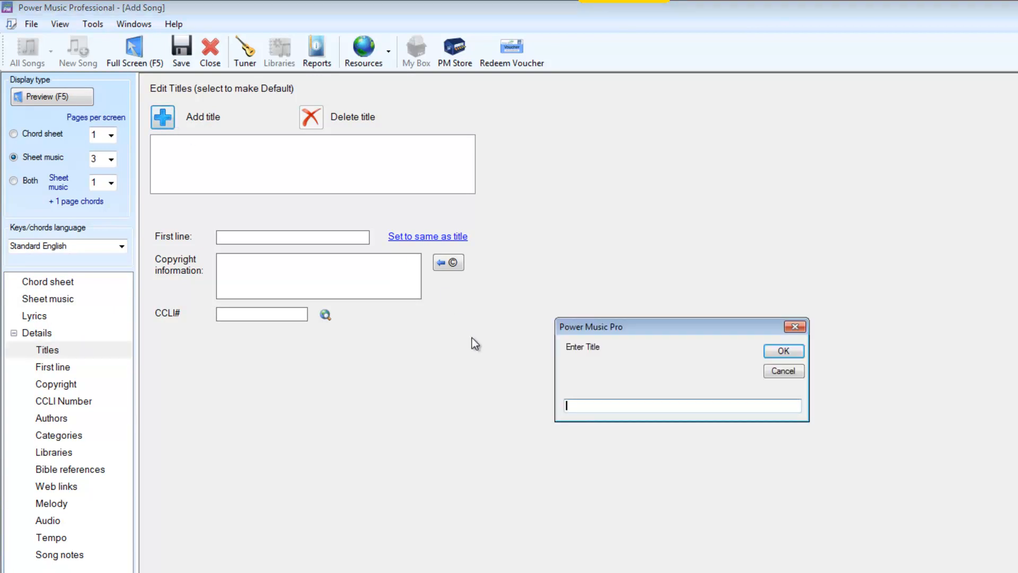
text(Canon)
click(783, 352)
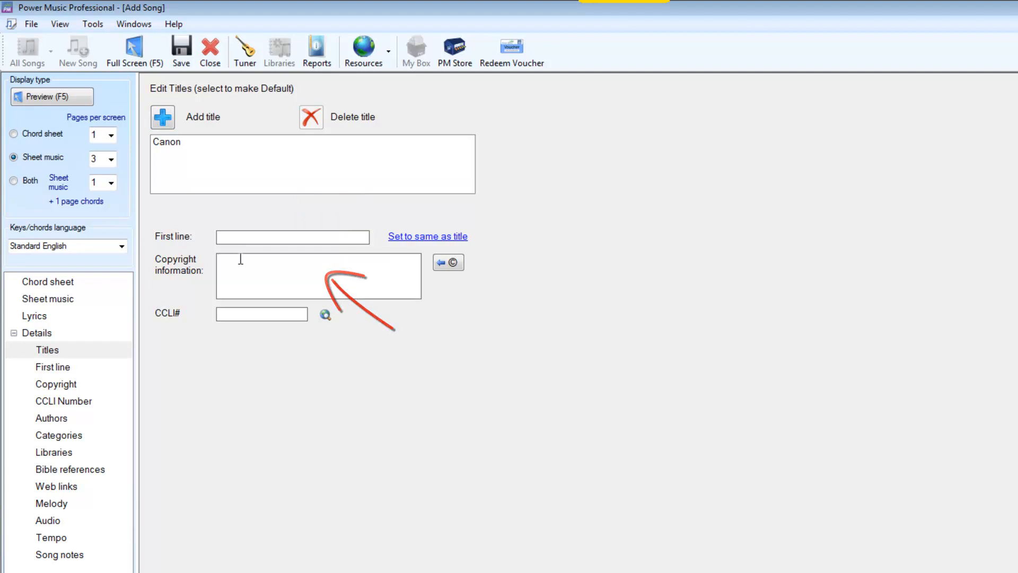
Step: Enter "Public Domain" as the song's copyright information
text(Public Domain)
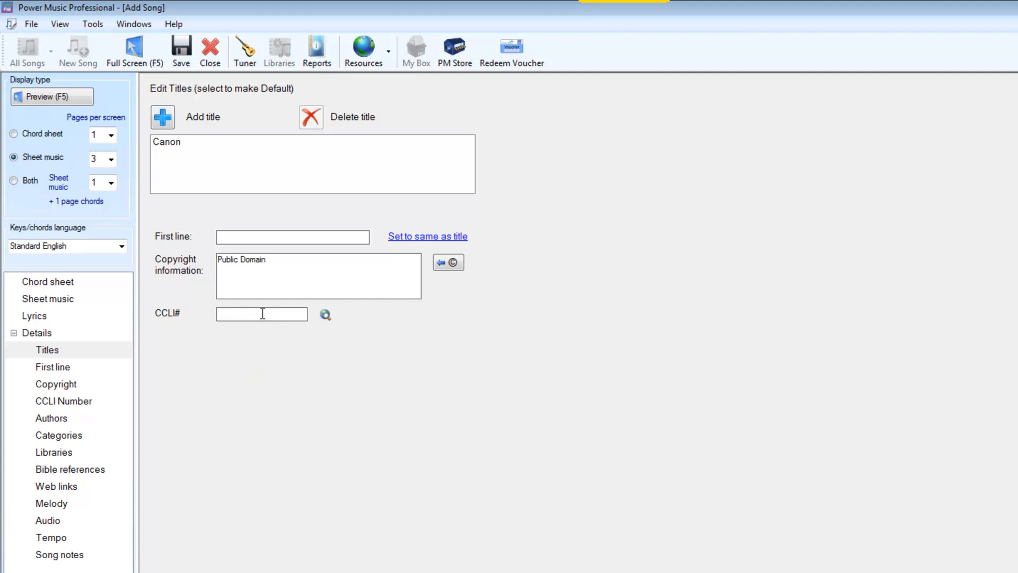
Step: View the song's authors details and browse the list of available categories
click(53, 419)
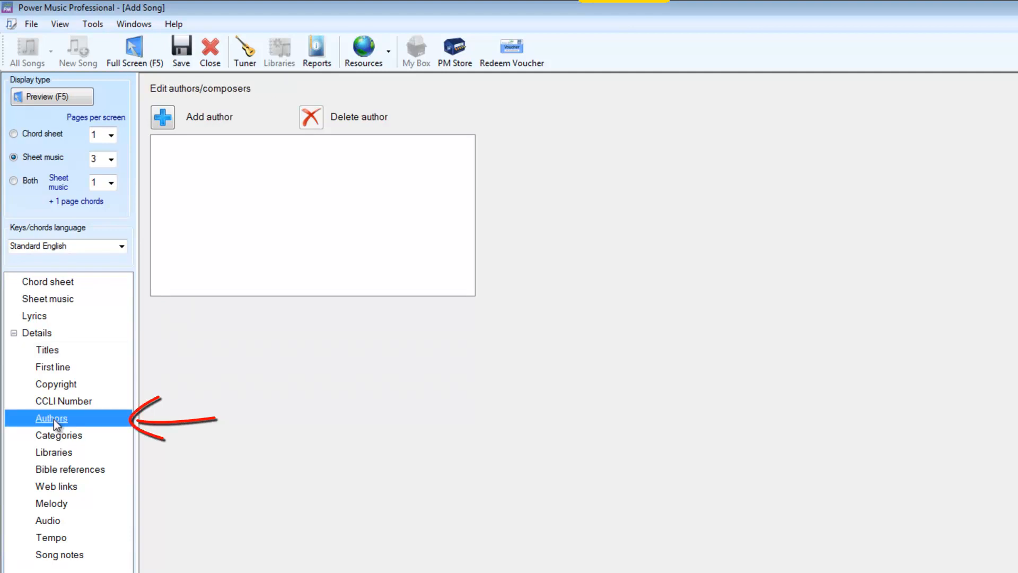
click(73, 436)
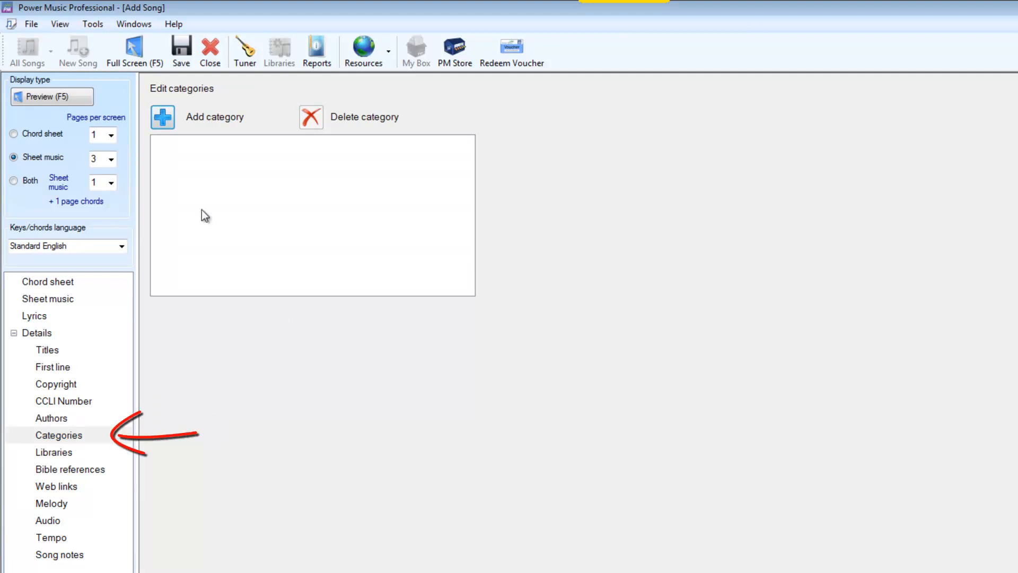
click(169, 118)
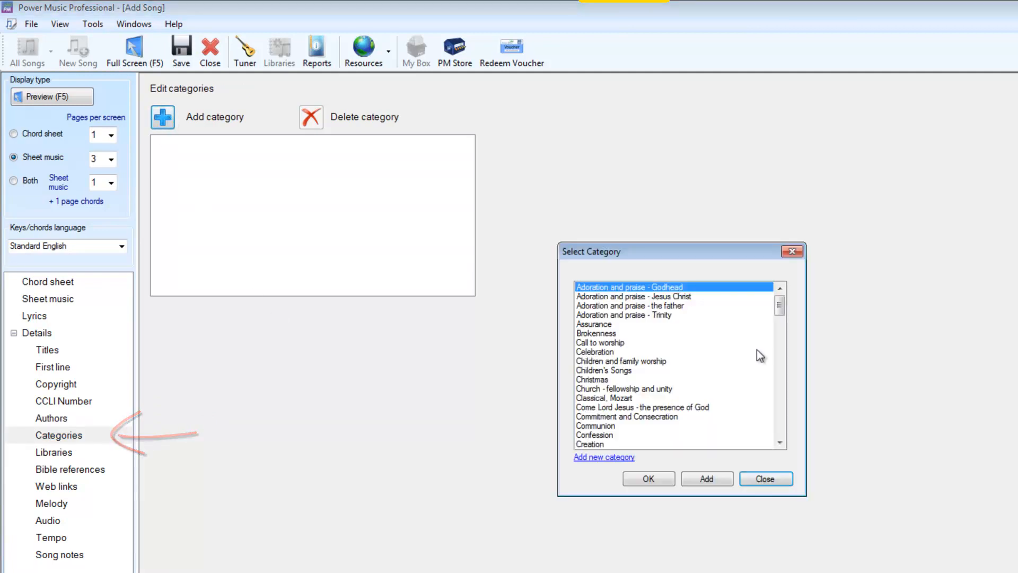
drag(783, 302, 781, 366)
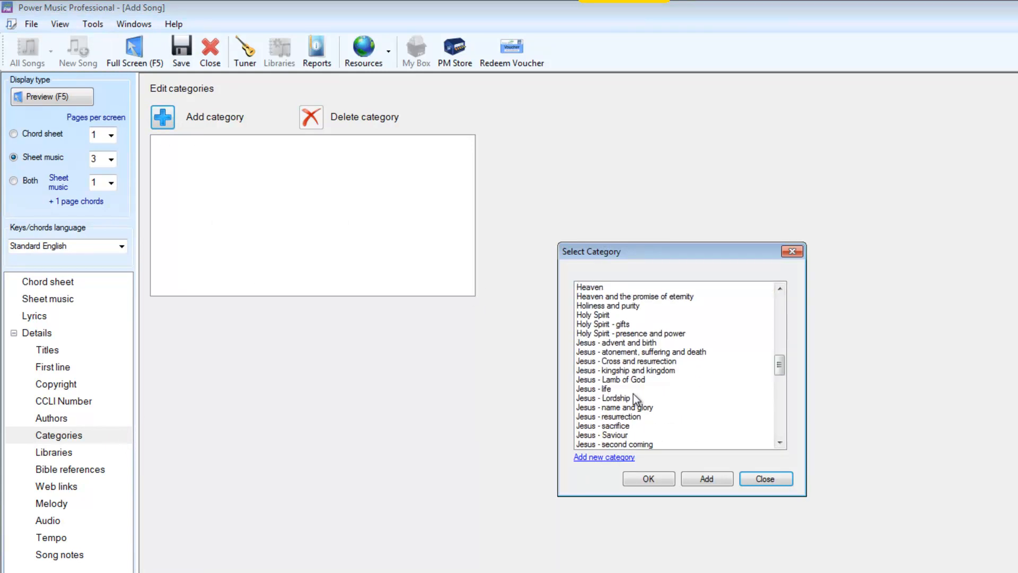
click(647, 480)
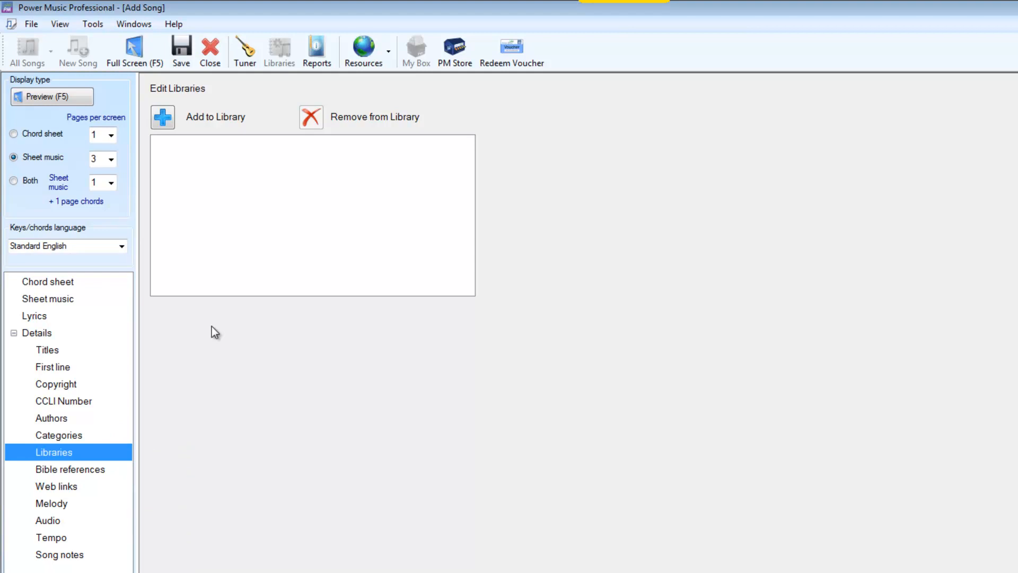
Step: Look at the available libraries without choosing one, and review the Bible references, web links and tempo details
click(166, 121)
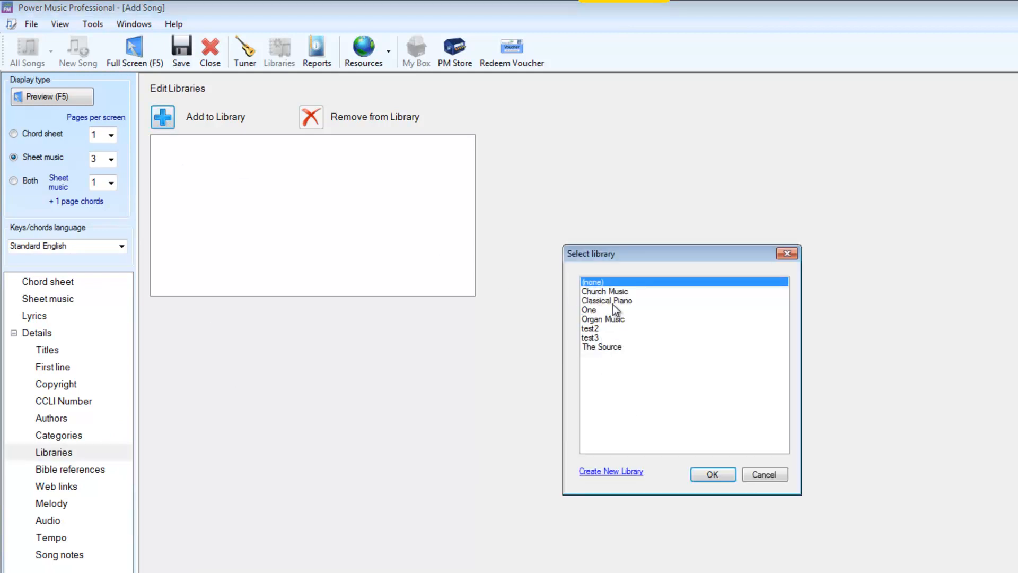
click(774, 475)
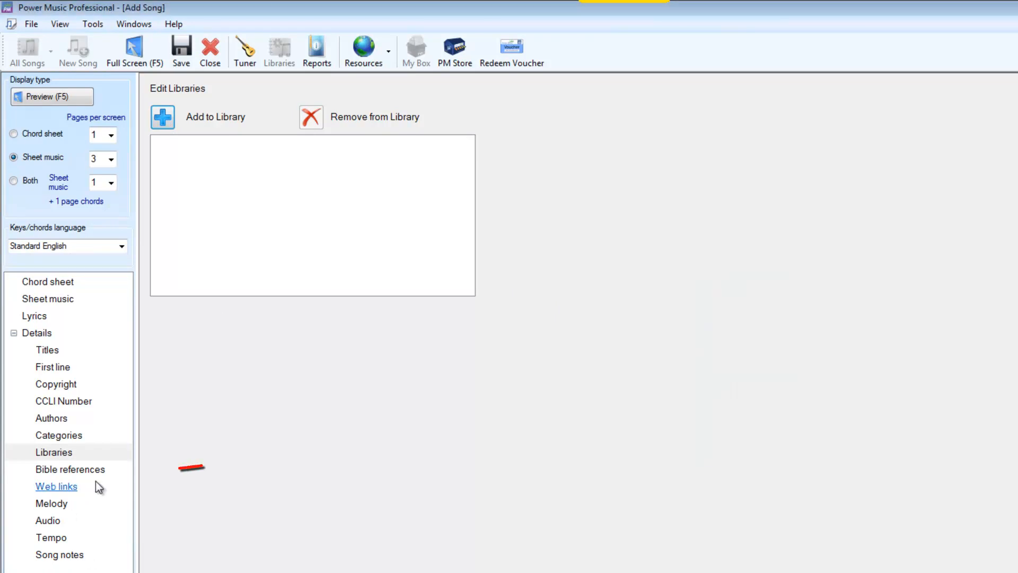
click(87, 470)
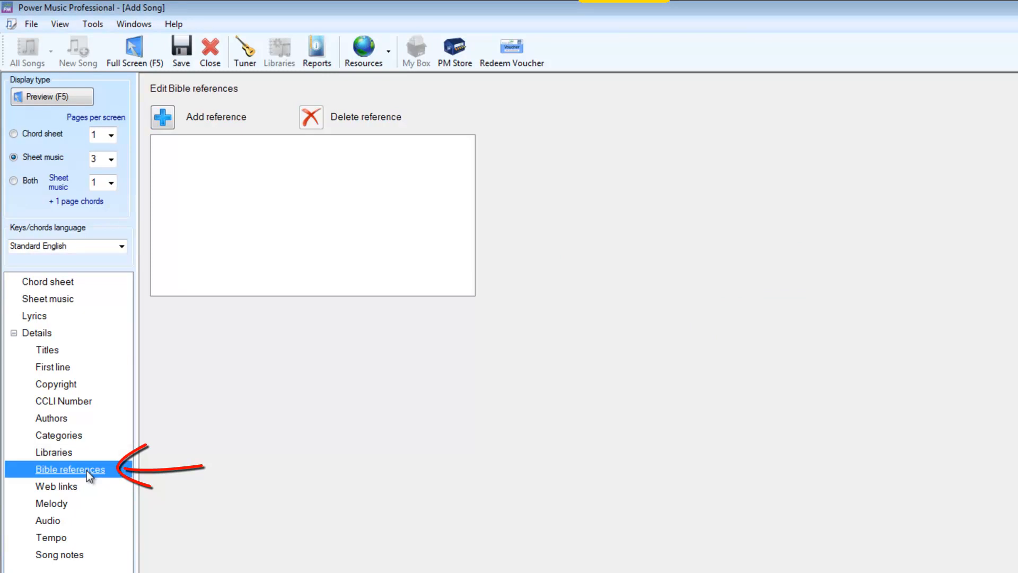
click(57, 486)
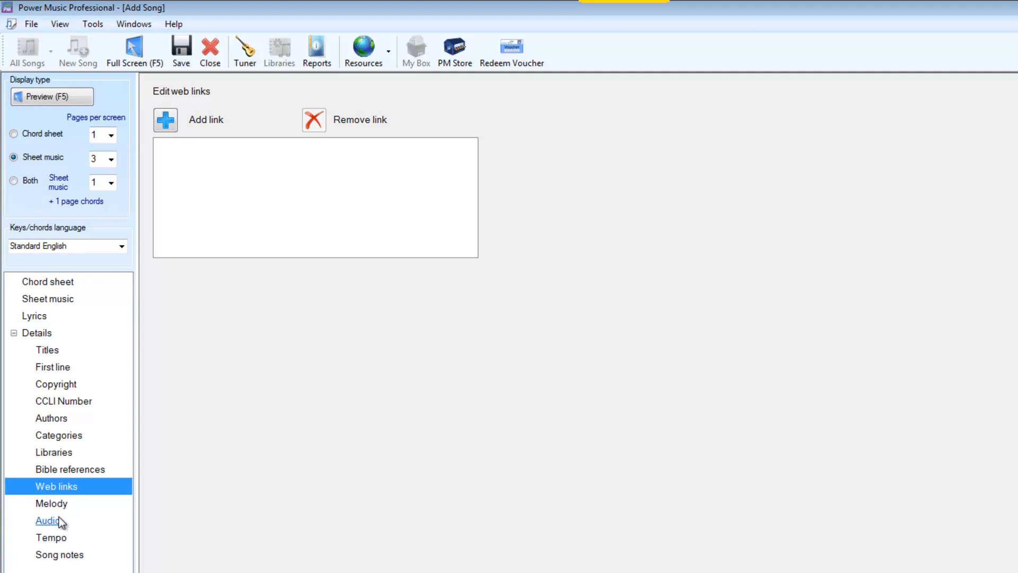
click(57, 539)
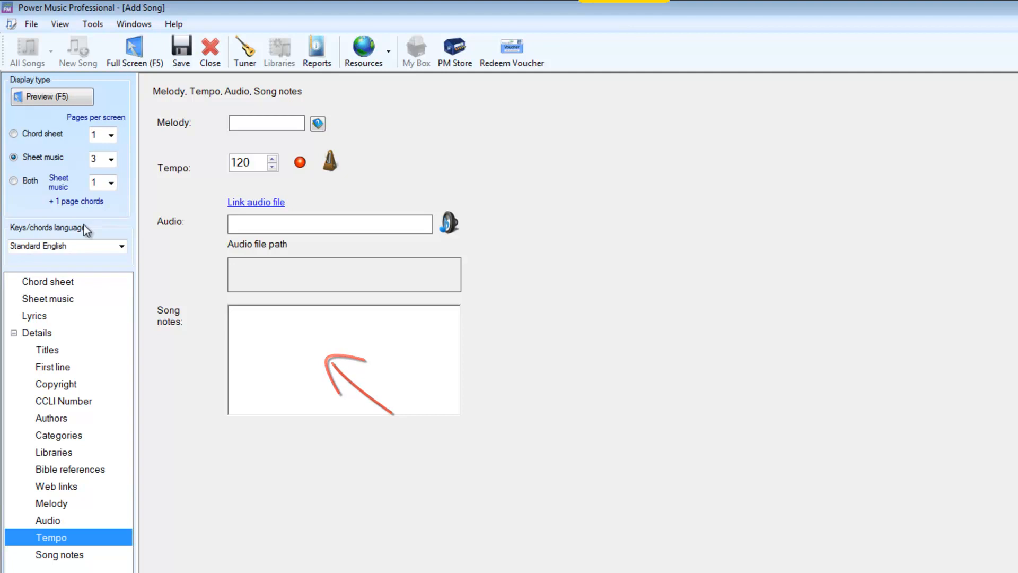
Step: Return to the song's title details and save the new song
click(55, 356)
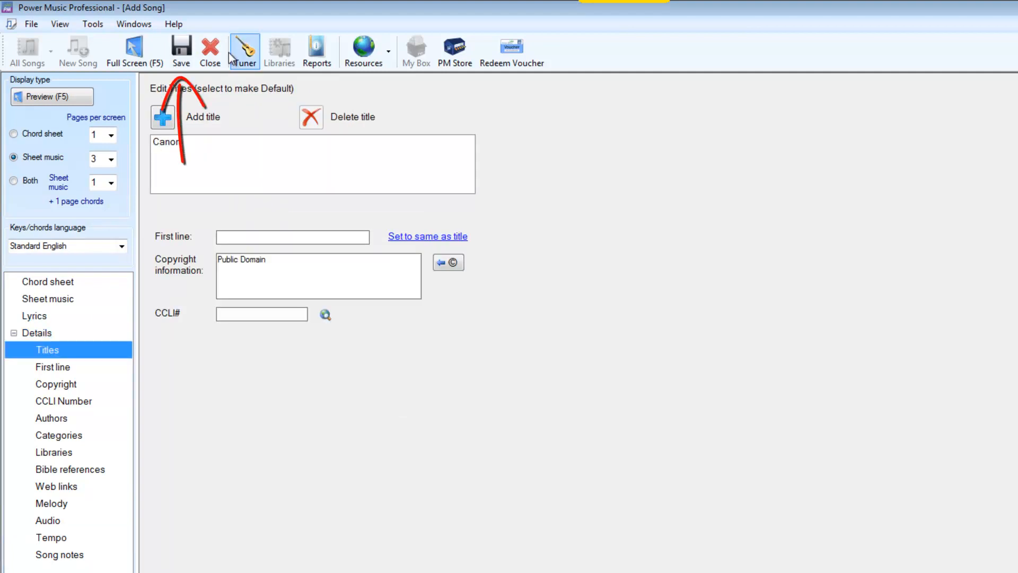
click(181, 49)
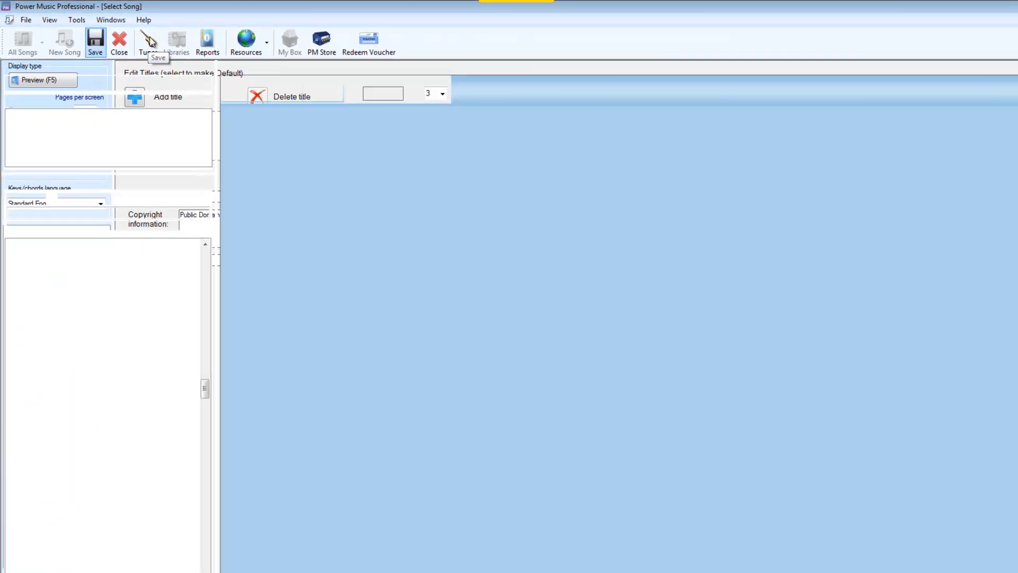